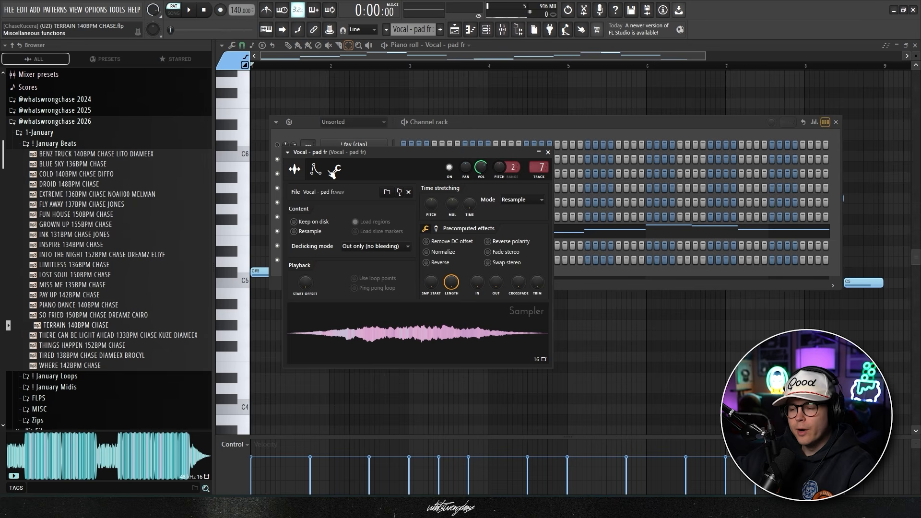
Review the Vocal - pad fr sampler's envelope settings and examine its melody notes in the piano roll
{"action": "left_click", "coordinate": [316, 170]}
{"action": "left_click_drag", "start_coordinate": [383, 154], "coordinate": [416, 142]}
{"action": "left_click", "coordinate": [379, 112]}
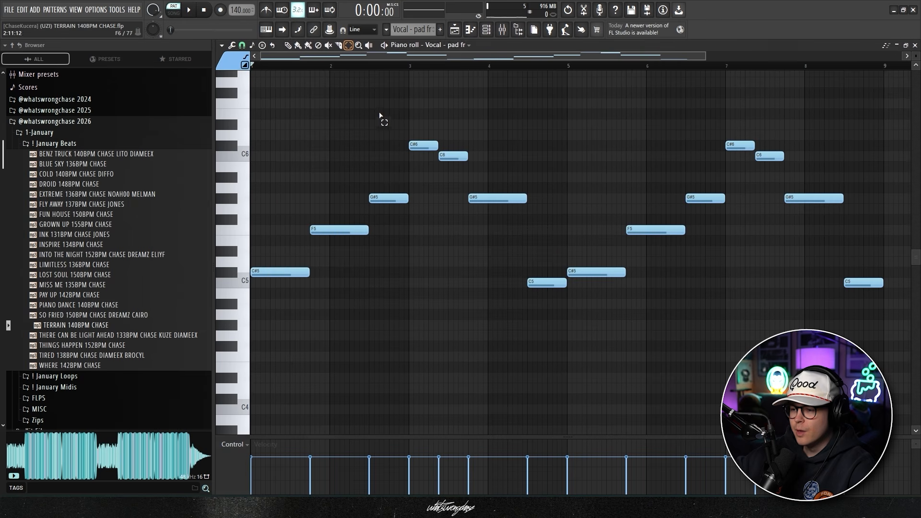
{"action": "scroll", "coordinate": [314, 211], "scroll_direction": "up", "scroll_amount": 2}
{"action": "scroll", "coordinate": [345, 182], "scroll_direction": "down", "scroll_amount": 3}
{"action": "scroll", "coordinate": [467, 110], "scroll_direction": "up", "scroll_amount": 2}
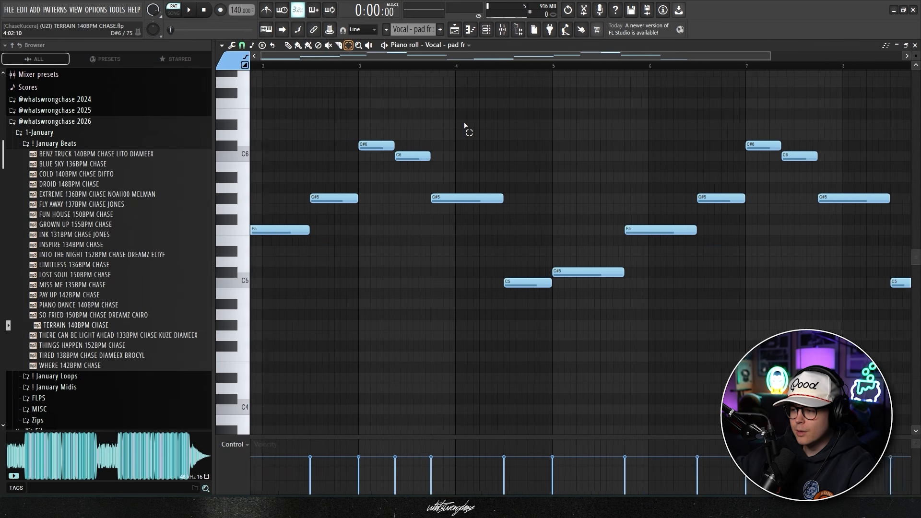
{"action": "scroll", "coordinate": [461, 126], "scroll_direction": "down", "scroll_amount": 3}
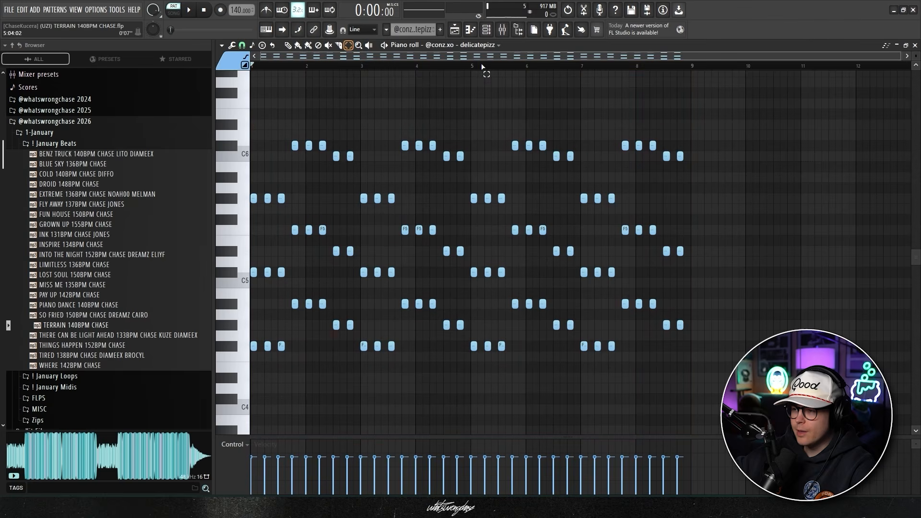
Examine the repeated chord notes of the delicatepizz pattern in the piano roll
{"action": "scroll", "coordinate": [485, 68], "scroll_direction": "up", "scroll_amount": 2}
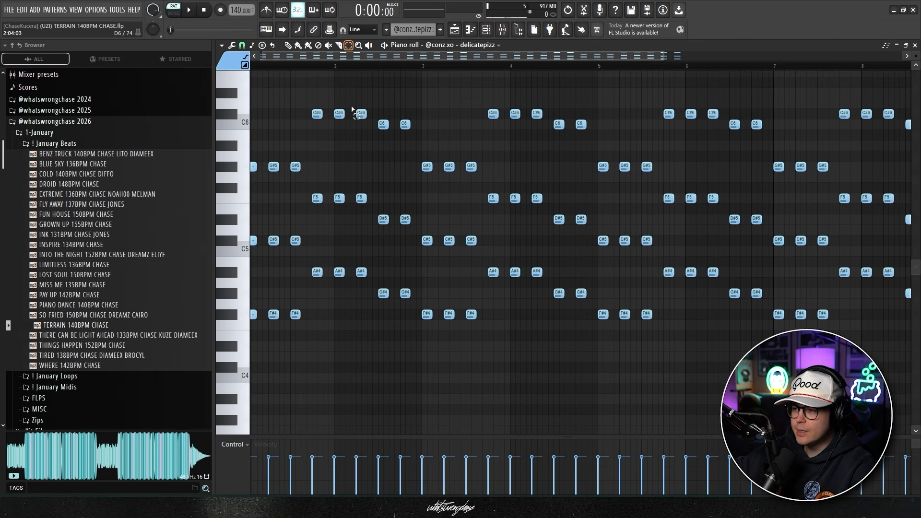
{"action": "scroll", "coordinate": [397, 102], "scroll_direction": "down", "scroll_amount": 1}
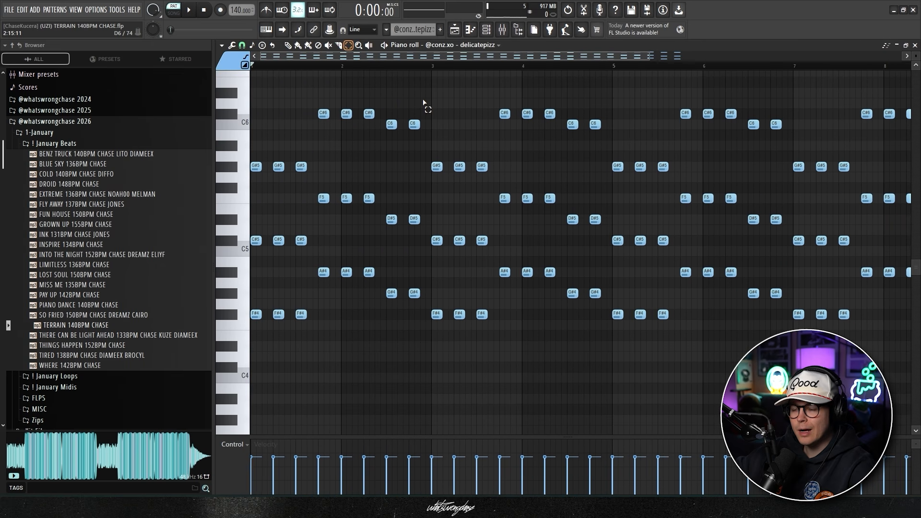
{"action": "scroll", "coordinate": [423, 102], "scroll_direction": "down", "scroll_amount": 1}
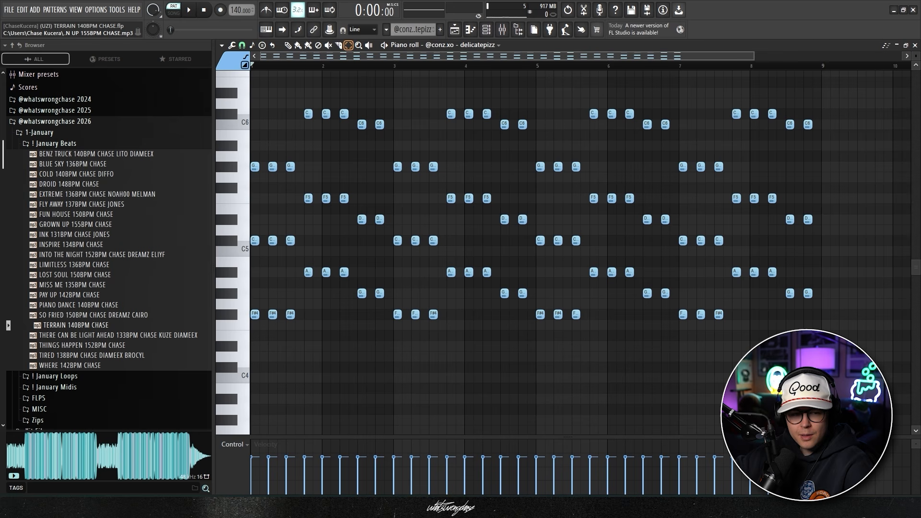
{"action": "scroll", "coordinate": [417, 83], "scroll_direction": "up", "scroll_amount": 1}
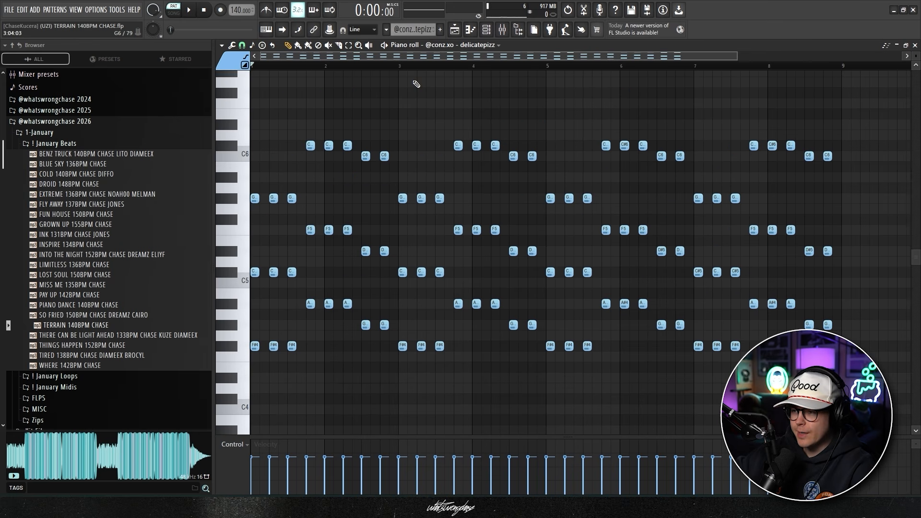
{"action": "scroll", "coordinate": [412, 108], "scroll_direction": "up", "scroll_amount": 2}
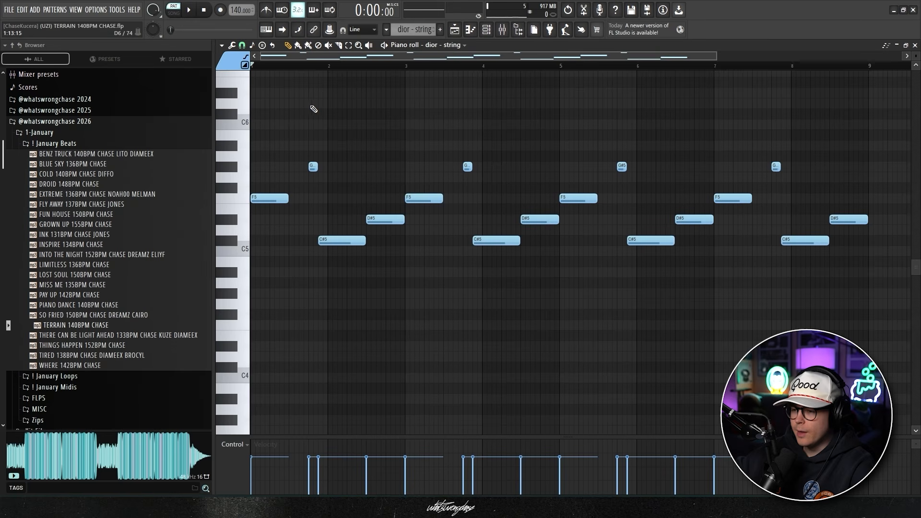
Inspect the dior - string melody notes and the ShaperBox 3 effect on its mixer track
{"action": "left_click_drag", "start_coordinate": [285, 137], "coordinate": [833, 288]}
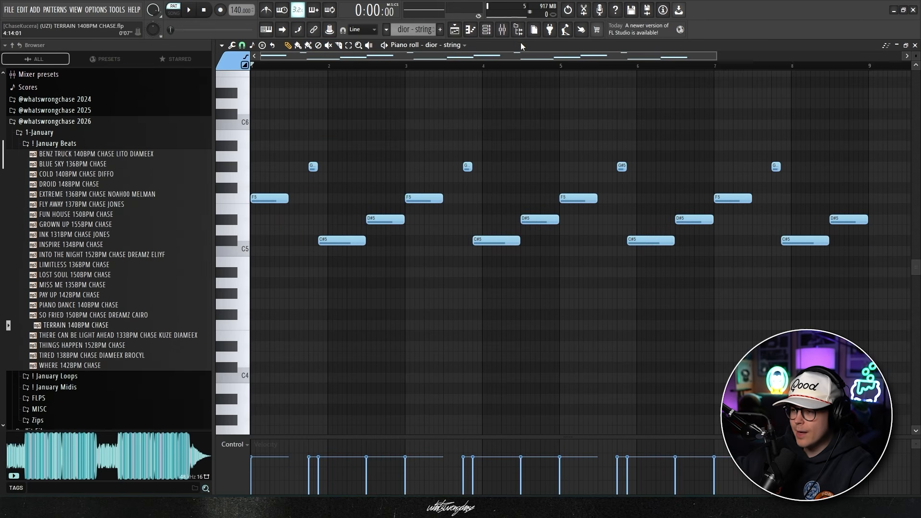
{"action": "key", "text": "F9"}
{"action": "left_click", "coordinate": [442, 151]}
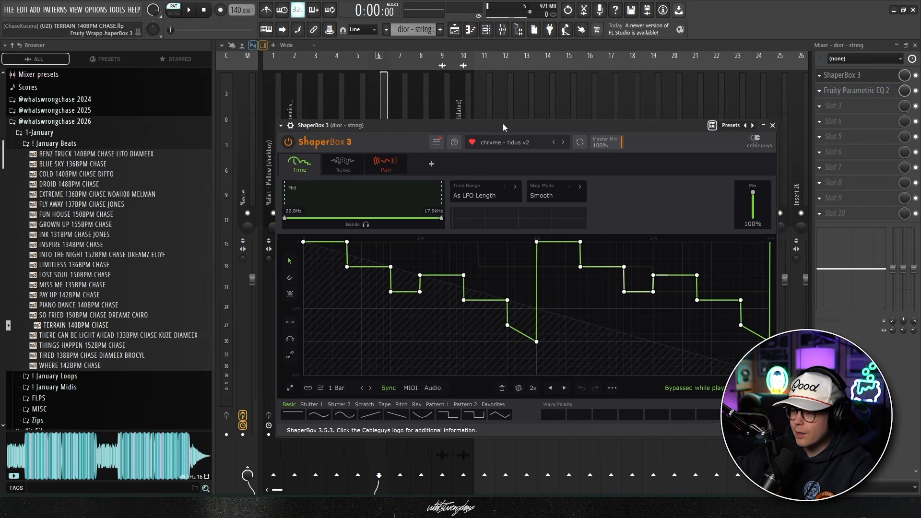
{"action": "left_click_drag", "start_coordinate": [502, 124], "coordinate": [482, 94]}
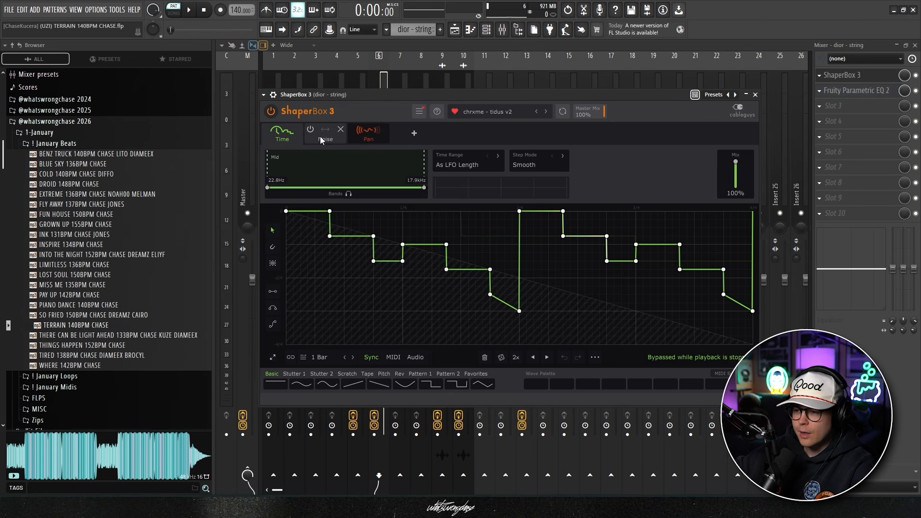
{"action": "left_click_drag", "start_coordinate": [407, 96], "coordinate": [427, 104]}
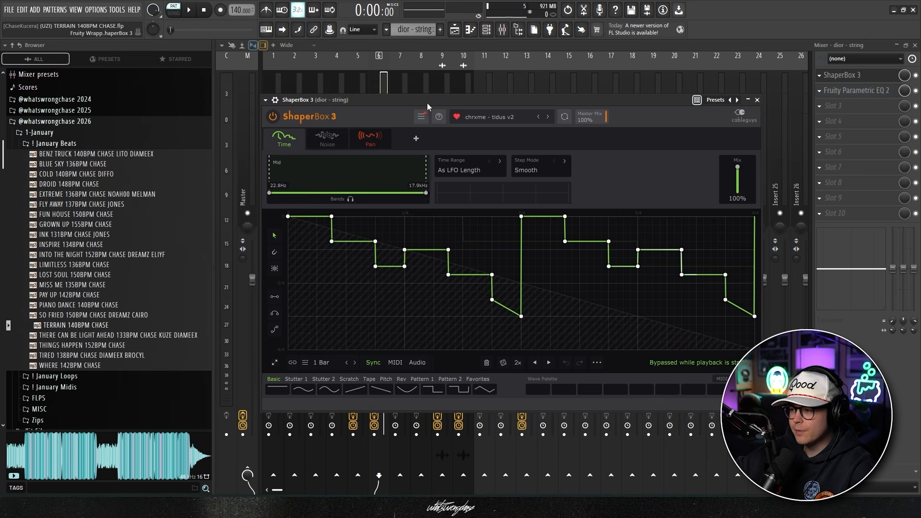
{"action": "left_click", "coordinate": [758, 101]}
Solo the dior - string (consolidated) audio clip on Track 12 of the playlist and play it
{"action": "left_click", "coordinate": [456, 31]}
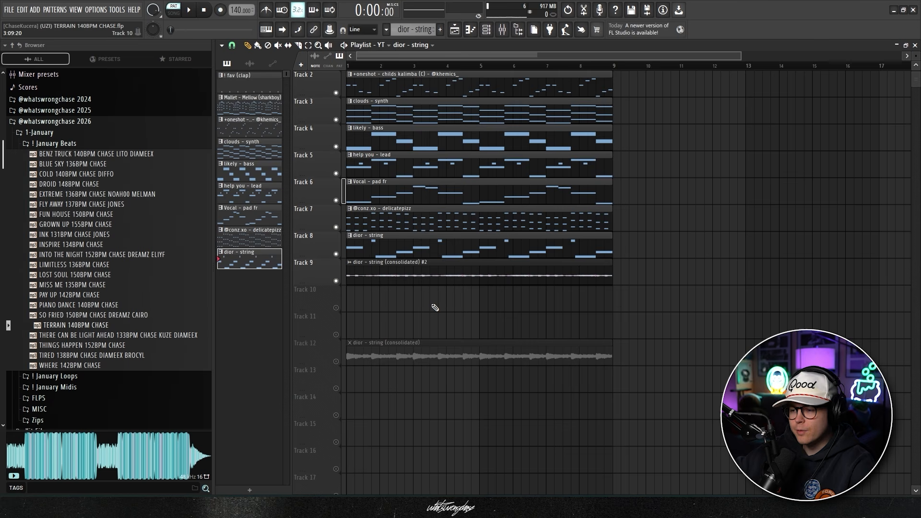
{"action": "scroll", "coordinate": [414, 307], "scroll_direction": "down", "scroll_amount": 4, "text": "ctrl"}
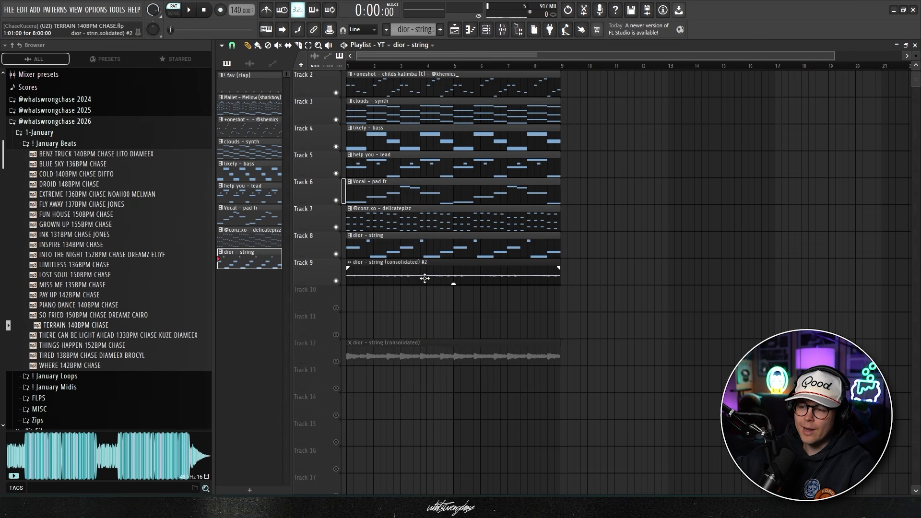
{"action": "right_click", "coordinate": [337, 362]}
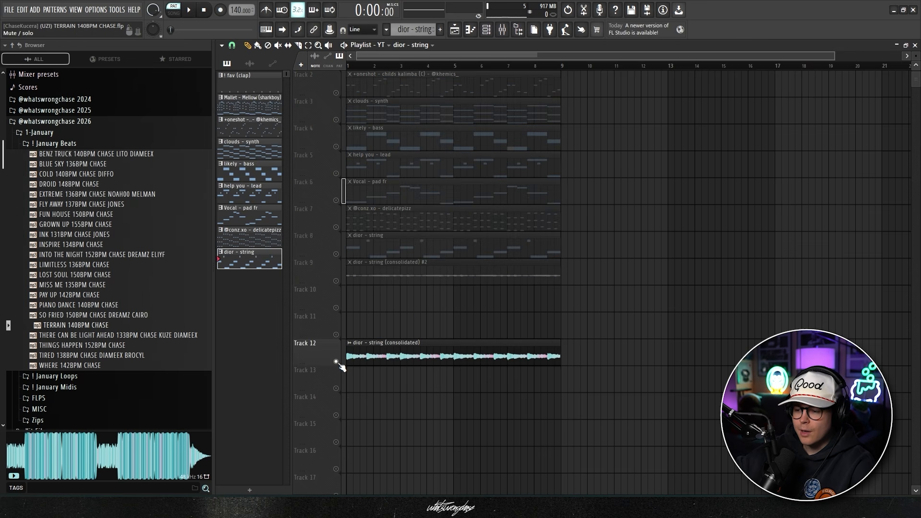
{"action": "scroll", "coordinate": [376, 332], "scroll_direction": "up", "scroll_amount": 3, "text": "alt"}
{"action": "scroll", "coordinate": [377, 333], "scroll_direction": "down", "scroll_amount": 2}
{"action": "scroll", "coordinate": [375, 333], "scroll_direction": "up", "scroll_amount": 2, "text": "ctrl"}
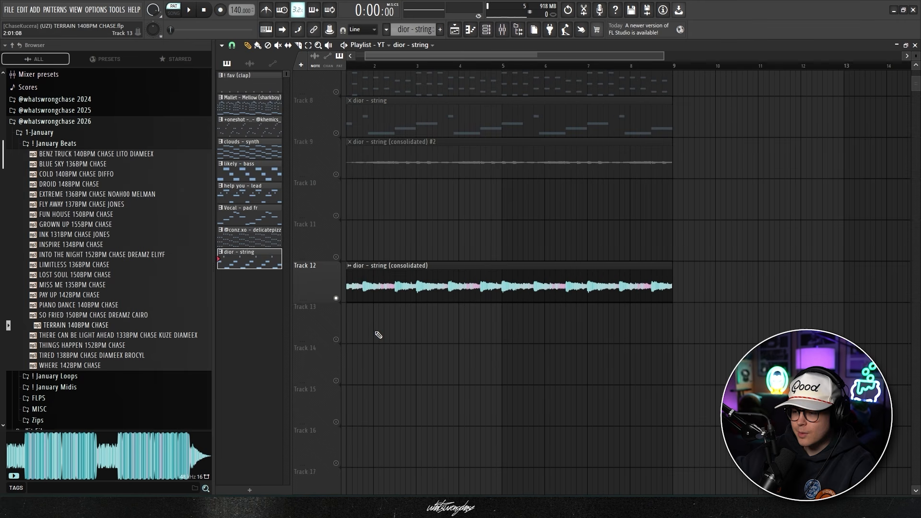
{"action": "key", "text": "space"}
{"action": "scroll", "coordinate": [709, 150], "scroll_direction": "up", "scroll_amount": 1, "text": "alt"}
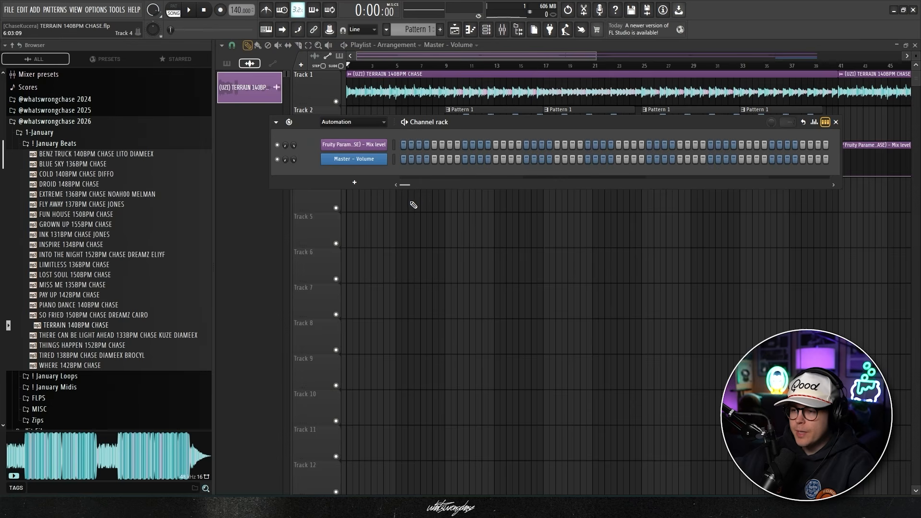
Set the channel rack filter to All to review every channel, and close the channel rack
{"action": "left_click", "coordinate": [353, 122]}
{"action": "left_click", "coordinate": [339, 138]}
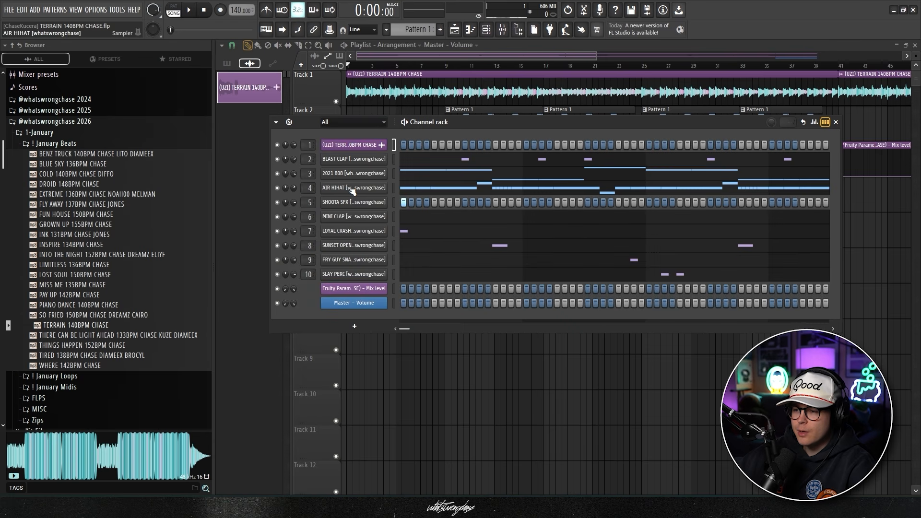
{"action": "left_click_drag", "start_coordinate": [467, 122], "coordinate": [462, 149]}
{"action": "key", "text": "F6"}
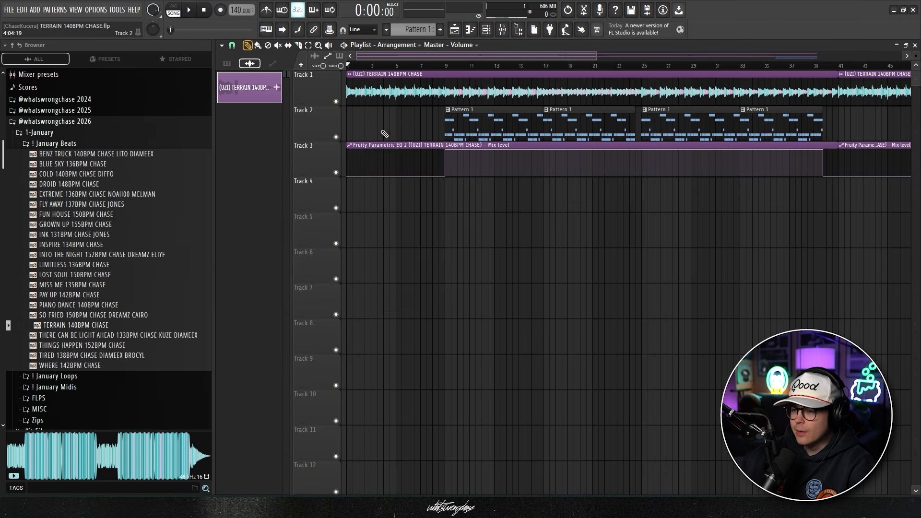
Show the patterns in the playlist picker and examine the separate drum and 808 patterns across Tracks 1 to 9
{"action": "scroll", "coordinate": [309, 147], "scroll_direction": "up", "scroll_amount": 4}
{"action": "scroll", "coordinate": [320, 120], "scroll_direction": "down", "scroll_amount": 4}
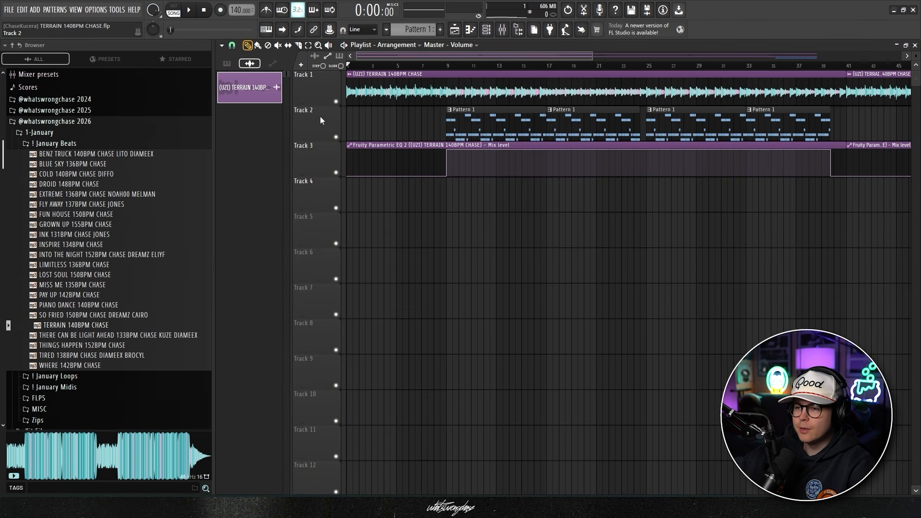
{"action": "left_click", "coordinate": [227, 64]}
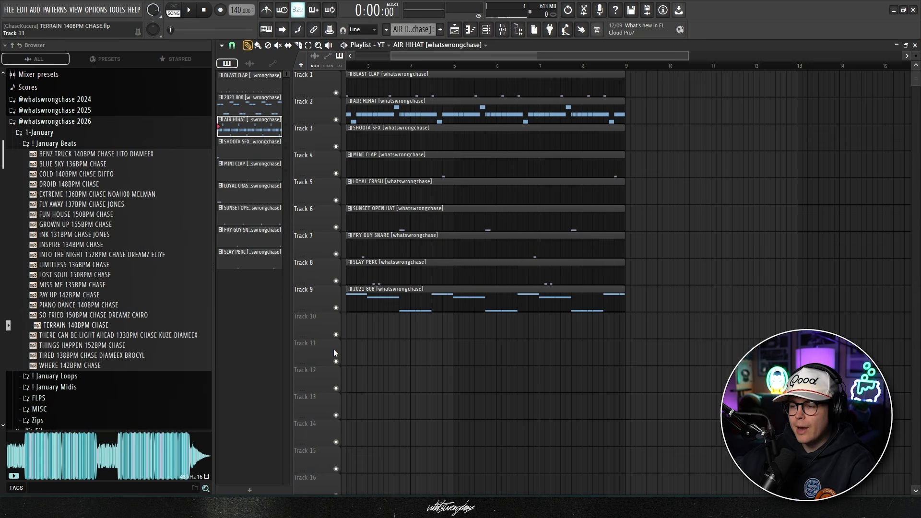
{"action": "scroll", "coordinate": [334, 349], "scroll_direction": "up", "scroll_amount": 3}
{"action": "scroll", "coordinate": [377, 353], "scroll_direction": "down", "scroll_amount": 1}
{"action": "scroll", "coordinate": [469, 323], "scroll_direction": "down", "scroll_amount": 2}
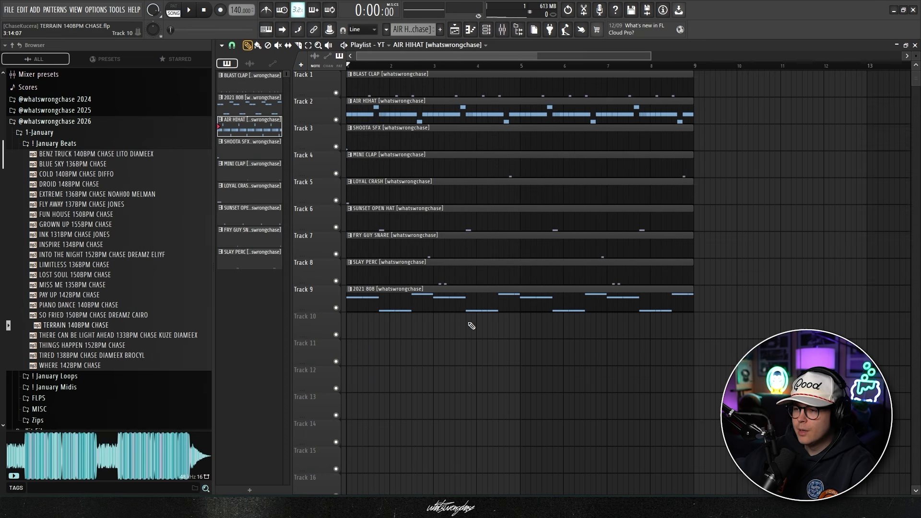
{"action": "scroll", "coordinate": [396, 338], "scroll_direction": "down", "scroll_amount": 1}
{"action": "scroll", "coordinate": [404, 326], "scroll_direction": "up", "scroll_amount": 2}
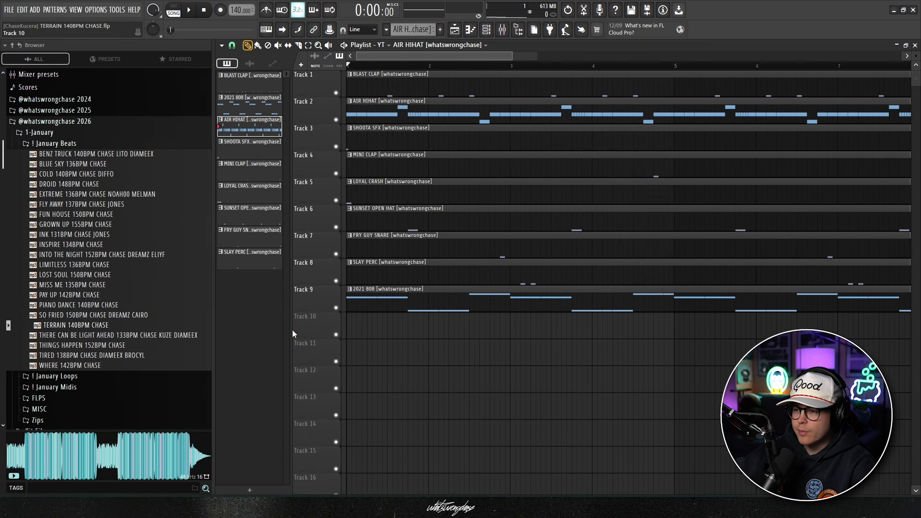
Audition the BLAST CLAP, AIR HIHAT and SHOOTA SFX patterns in the piano roll
{"action": "double_click", "coordinate": [388, 88]}
{"action": "key", "text": "space"}
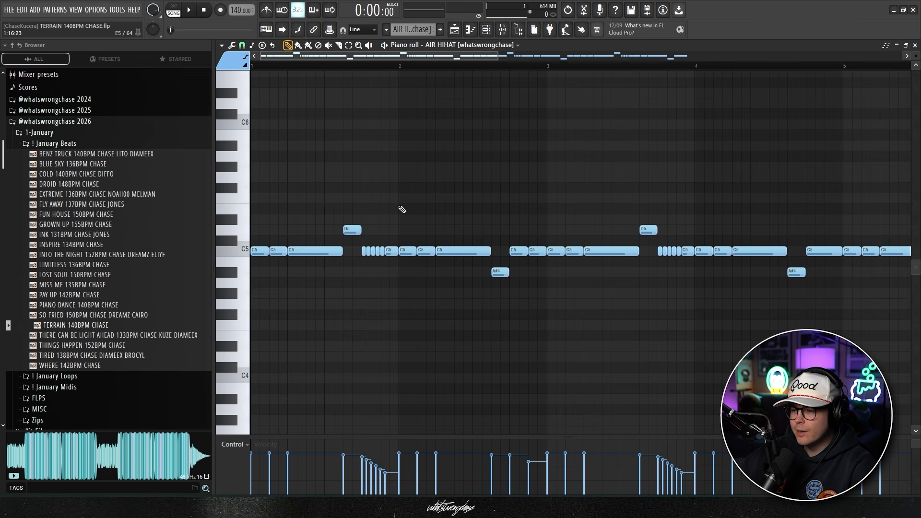
{"action": "scroll", "coordinate": [404, 201], "scroll_direction": "down", "scroll_amount": 2}
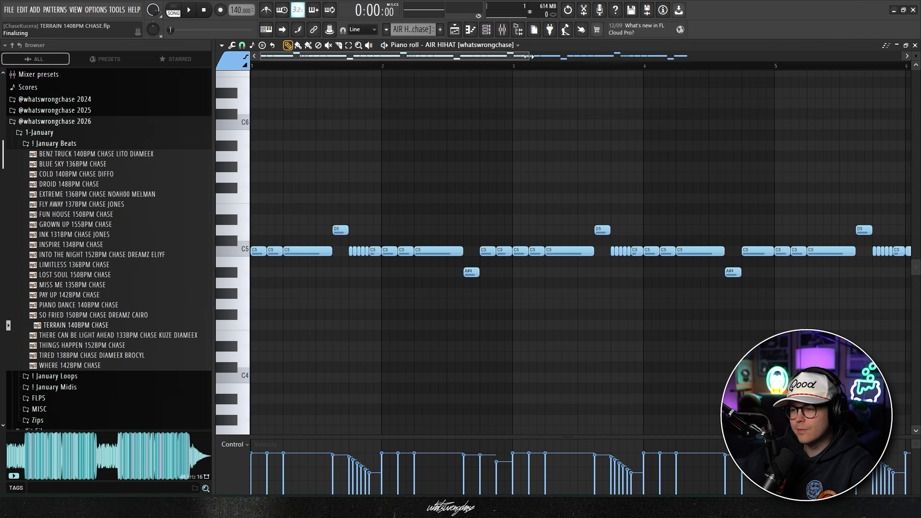
{"action": "key", "text": "space"}
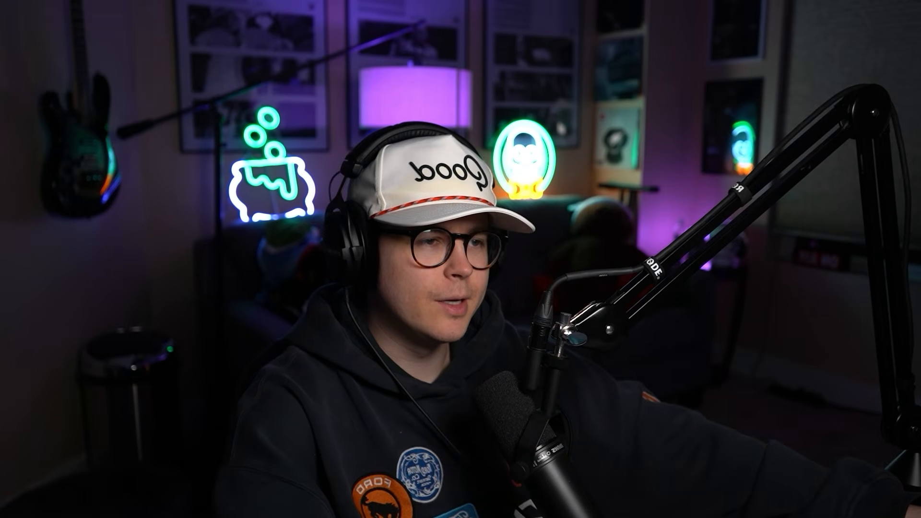
{"action": "key", "text": "space"}
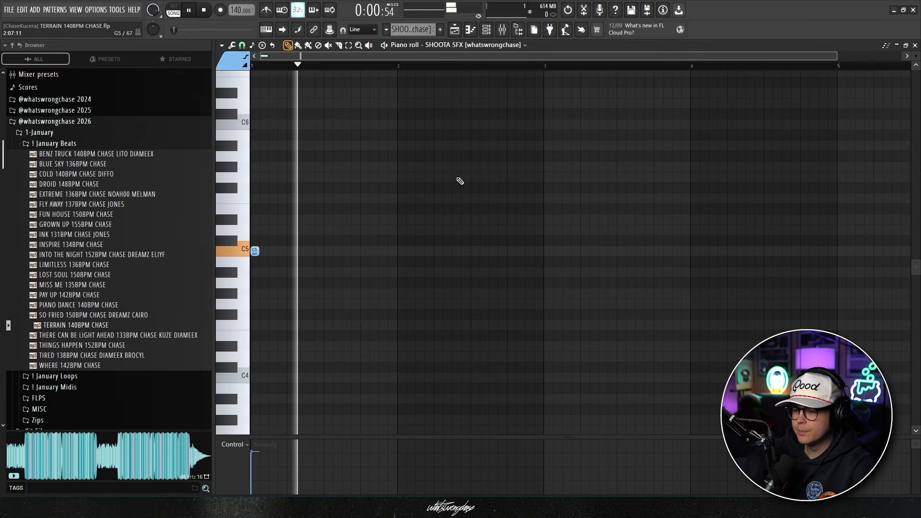